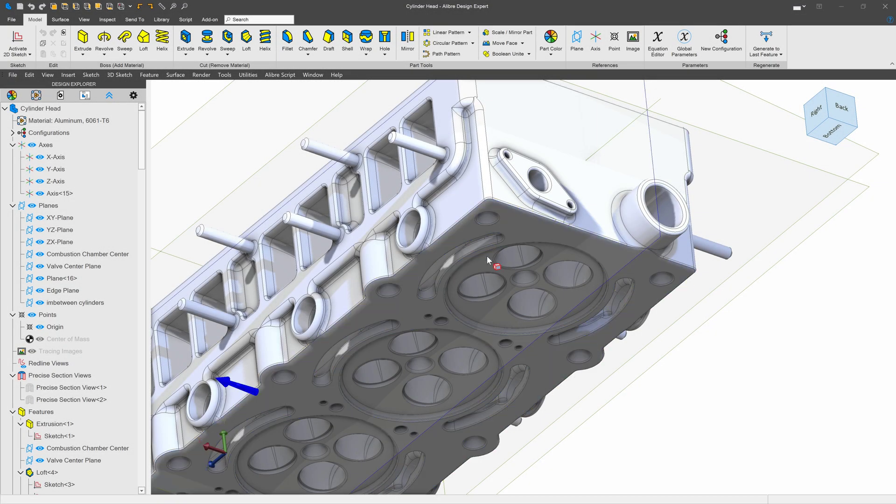
Orbit and zoom around the Aluminum 6061-T6 cylinder head, then bring up the Surface tools
{"action": "left_click", "coordinate": [467, 205]}
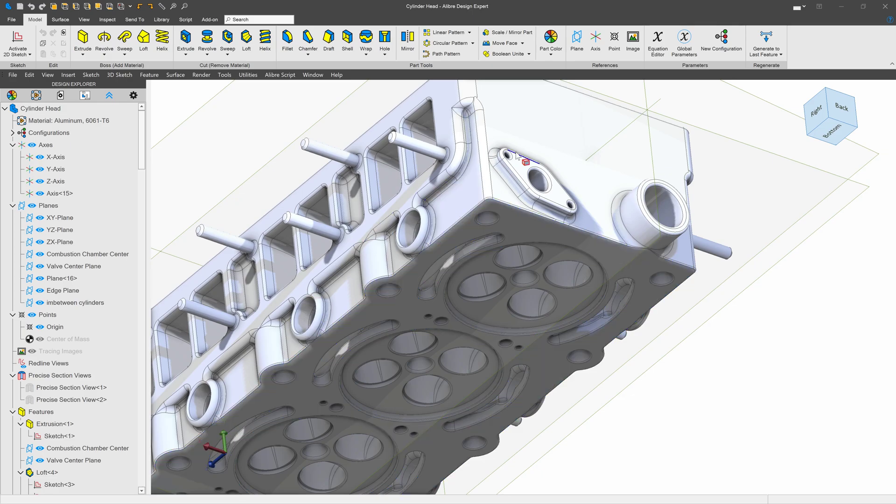
{"action": "middle_click_drag", "start_coordinate": [514, 154], "coordinate": [517, 155]}
{"action": "scroll", "coordinate": [427, 235], "scroll_direction": "down", "scroll_amount": 3}
{"action": "scroll", "coordinate": [365, 285], "scroll_direction": "up", "scroll_amount": 2}
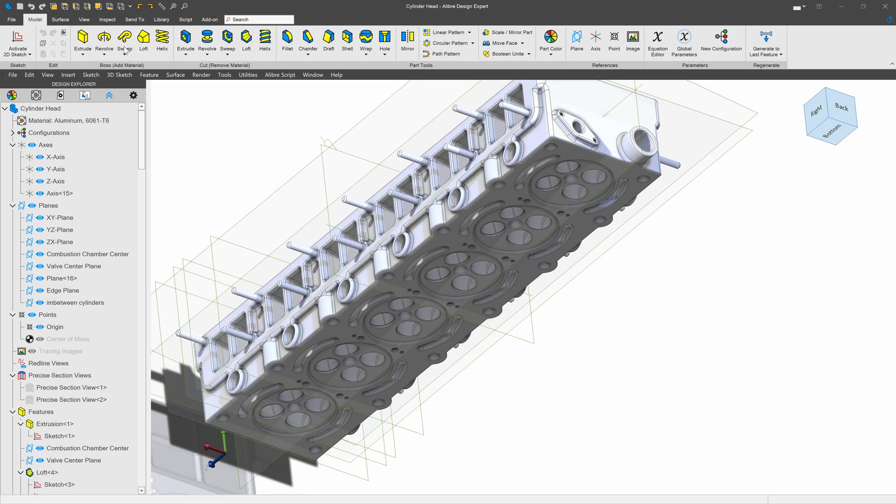
{"action": "left_click", "coordinate": [65, 19]}
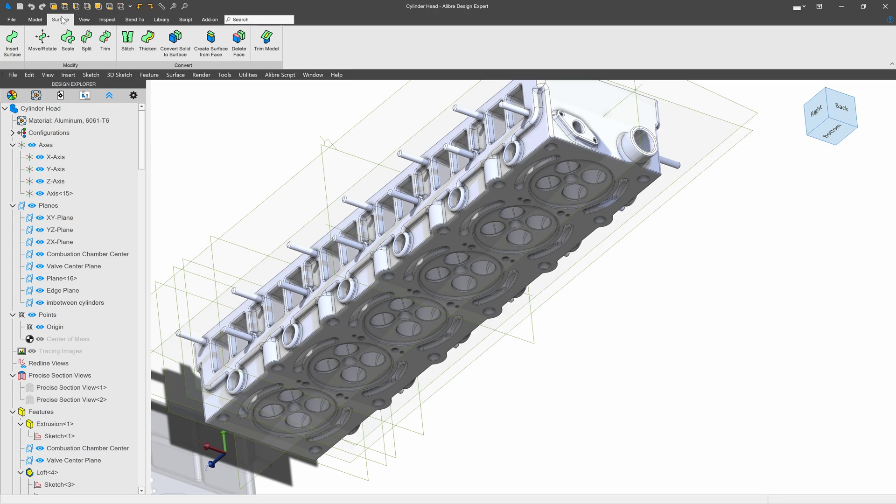
Run Convert Solid to Surface on the cylinder head's solid body
{"action": "left_click", "coordinate": [175, 40]}
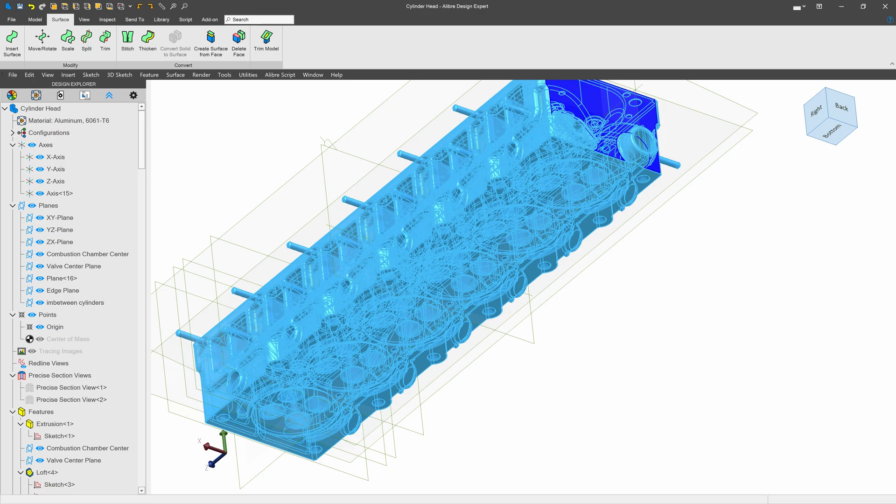
{"action": "scroll", "coordinate": [505, 286], "scroll_direction": "down", "scroll_amount": 5}
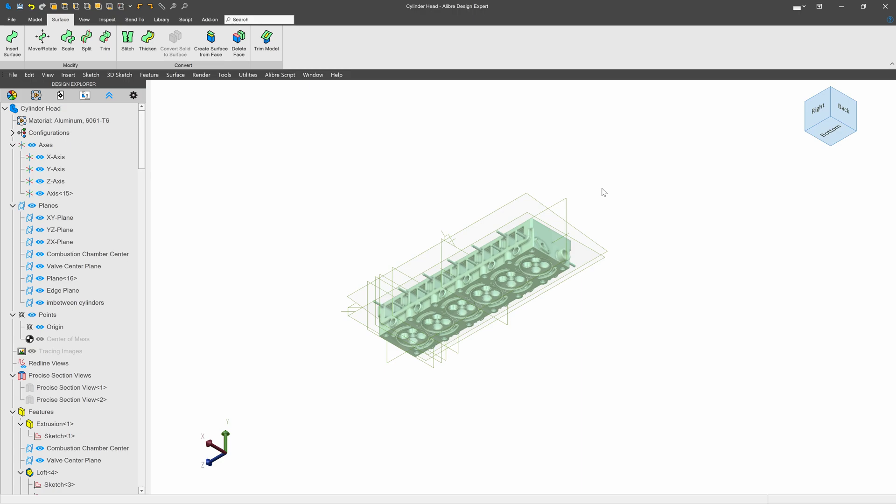
Use Move/Rotate with Precise Rotate to turn the surface body 90° about the X-Axis
{"action": "left_click", "coordinate": [37, 44]}
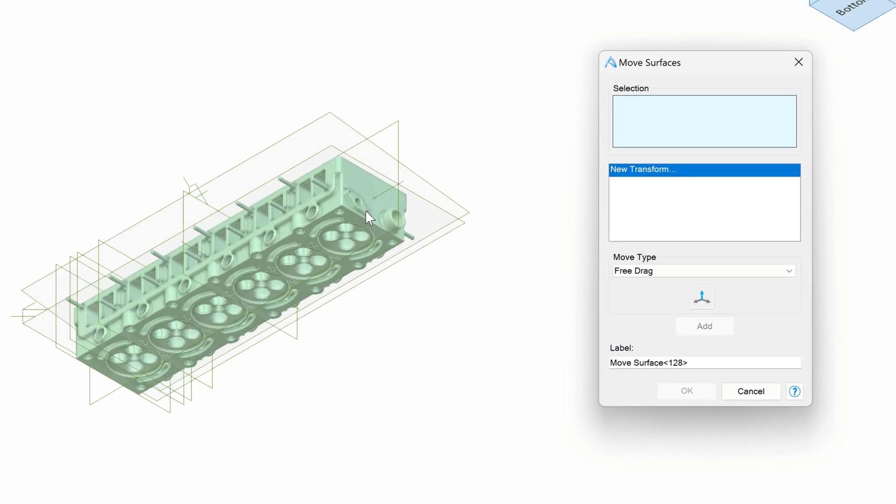
{"action": "left_click", "coordinate": [544, 248]}
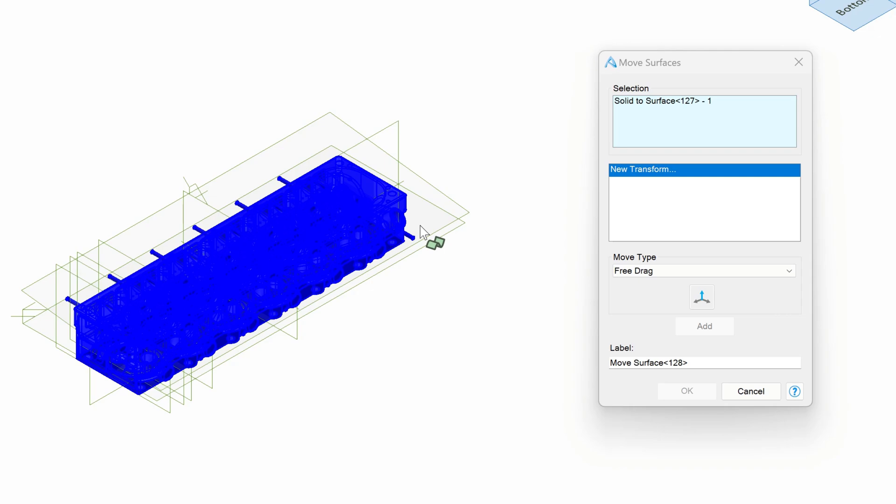
{"action": "left_click", "coordinate": [654, 274]}
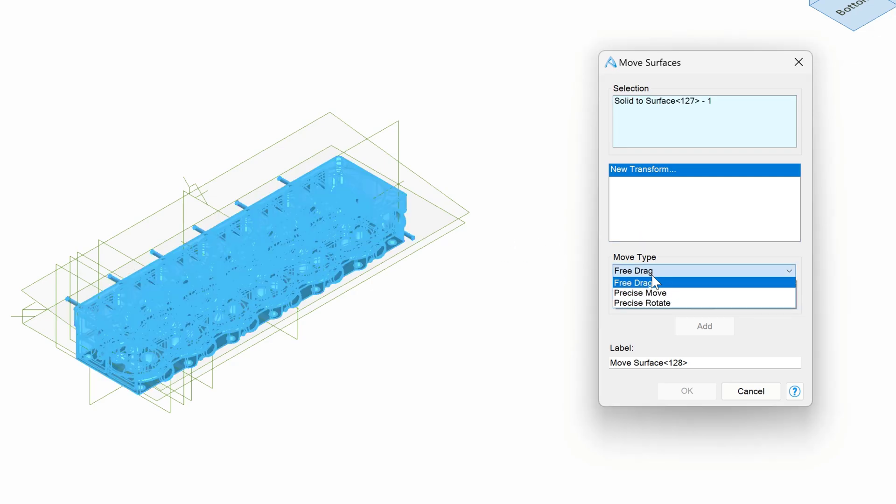
{"action": "left_click", "coordinate": [655, 305]}
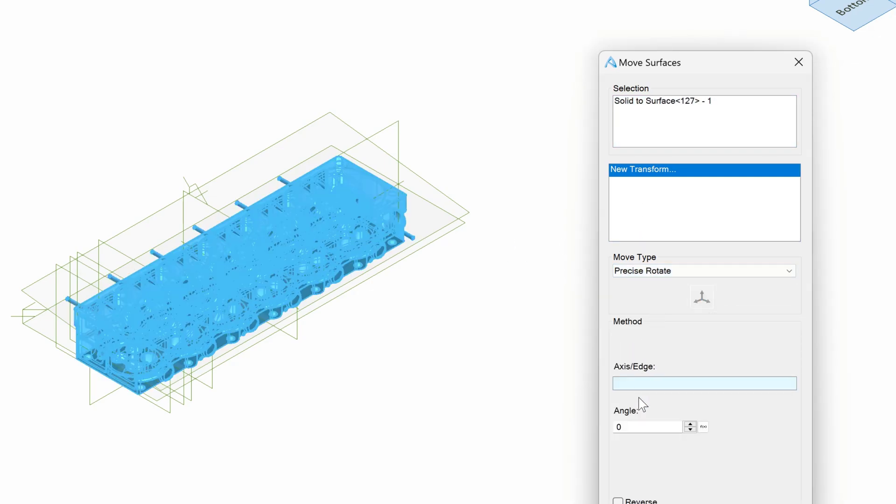
{"action": "left_click", "coordinate": [189, 245]}
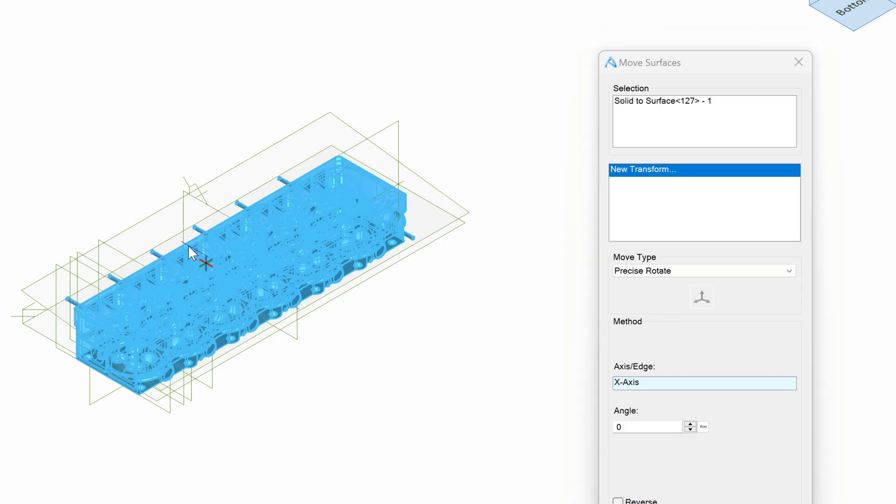
{"action": "left_click", "coordinate": [640, 426]}
{"action": "type", "text": "90"}
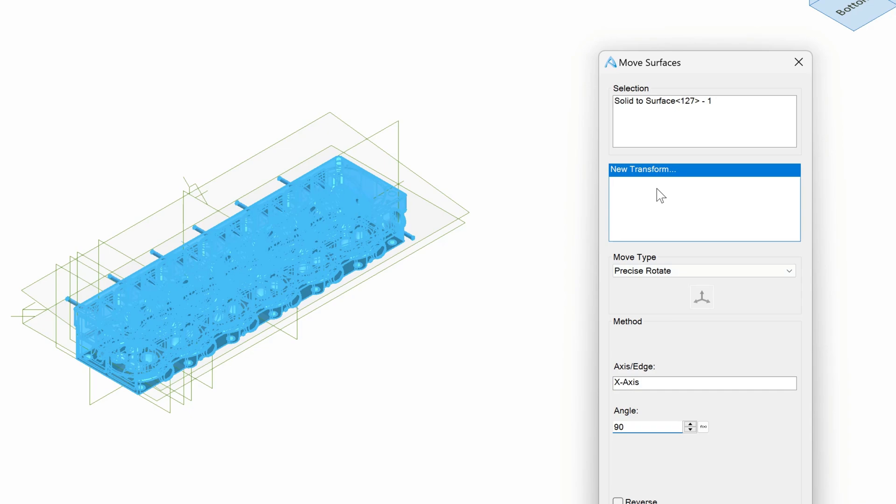
{"action": "left_click", "coordinate": [656, 188]}
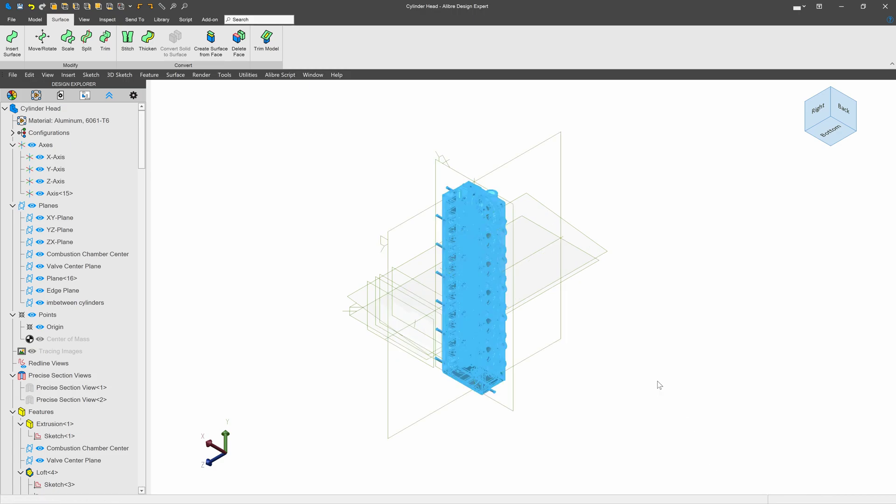
Stitch the rotated surface body into a solid (Stitch Surface<129>) and view it Z-up
{"action": "left_click", "coordinate": [626, 371]}
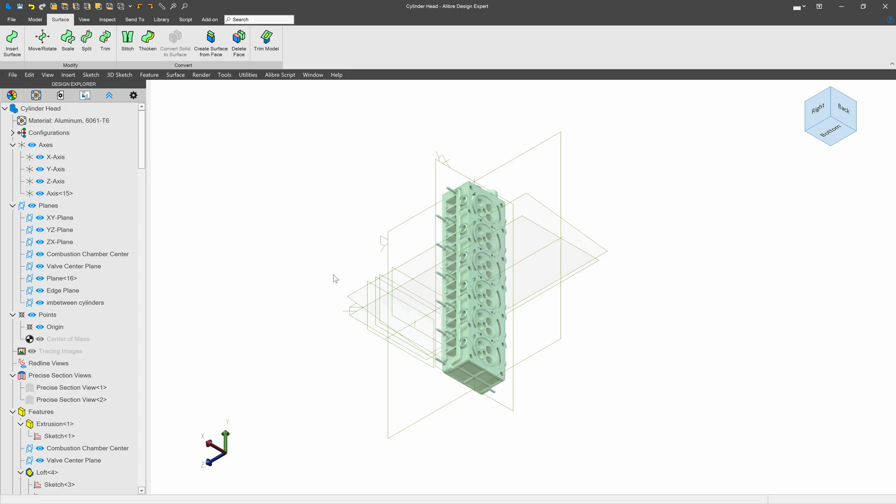
{"action": "left_click", "coordinate": [131, 46]}
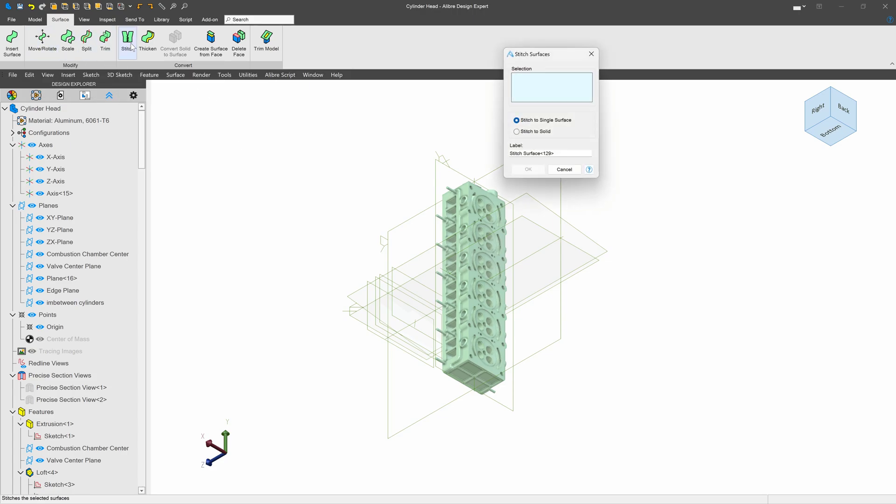
{"action": "left_click", "coordinate": [517, 133]}
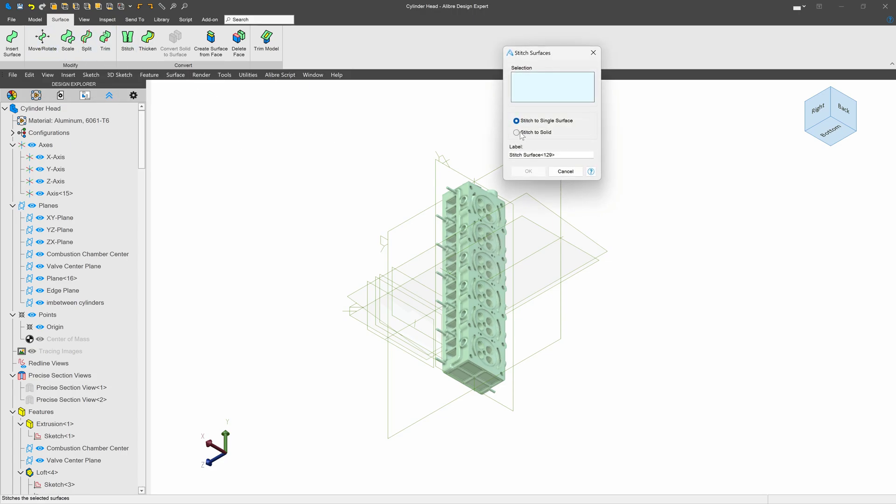
{"action": "left_click", "coordinate": [480, 240]}
{"action": "left_click", "coordinate": [529, 172]}
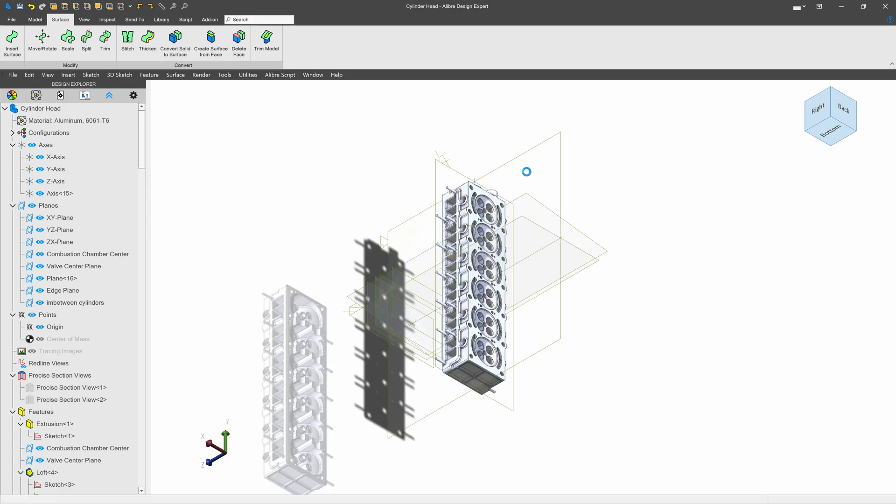
{"action": "right_click_drag", "start_coordinate": [526, 180], "coordinate": [535, 208]}
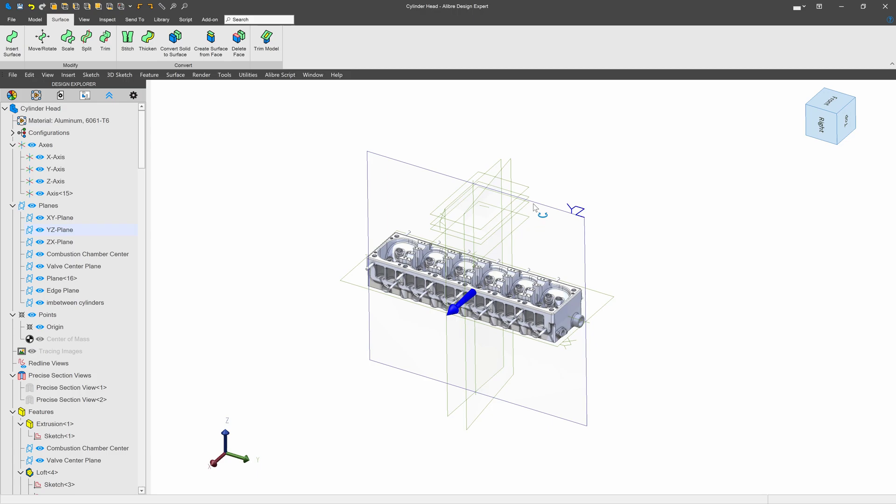
Hide reference planes and axes, then enable Model Shadow and Ground Reflection and zoom in
{"action": "key", "text": "ctrl+shift+h"}
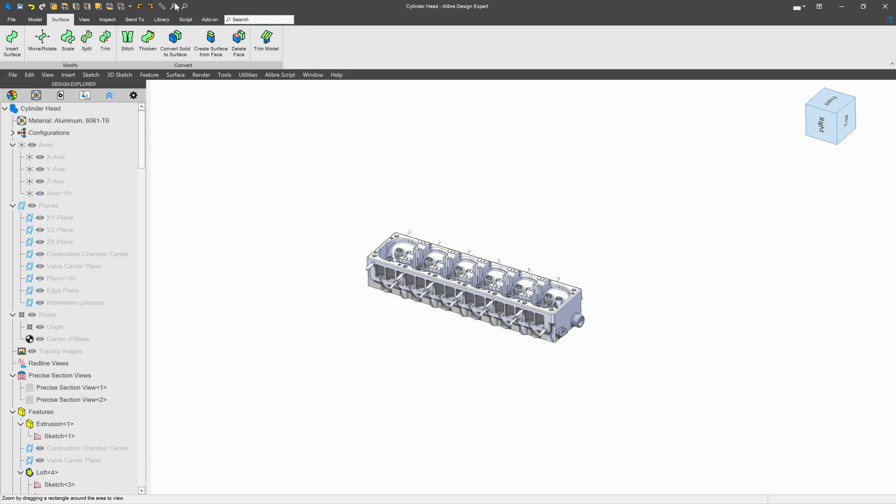
{"action": "left_click", "coordinate": [105, 21]}
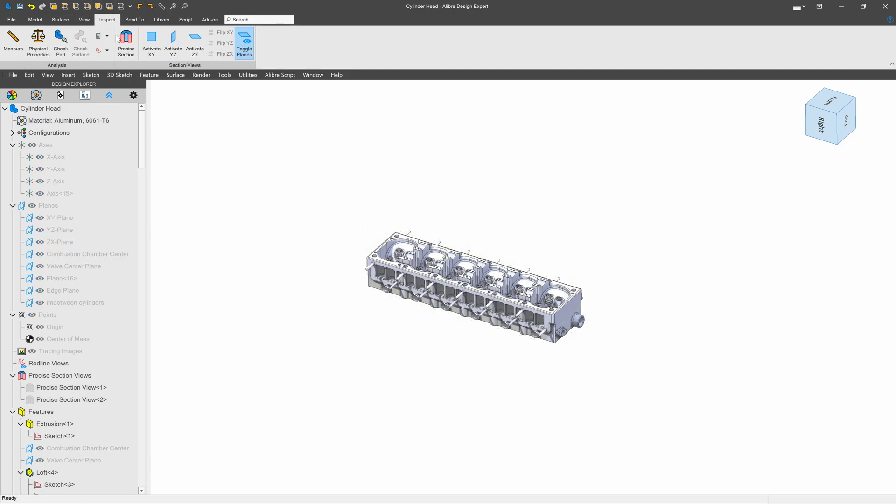
{"action": "left_click", "coordinate": [84, 20]}
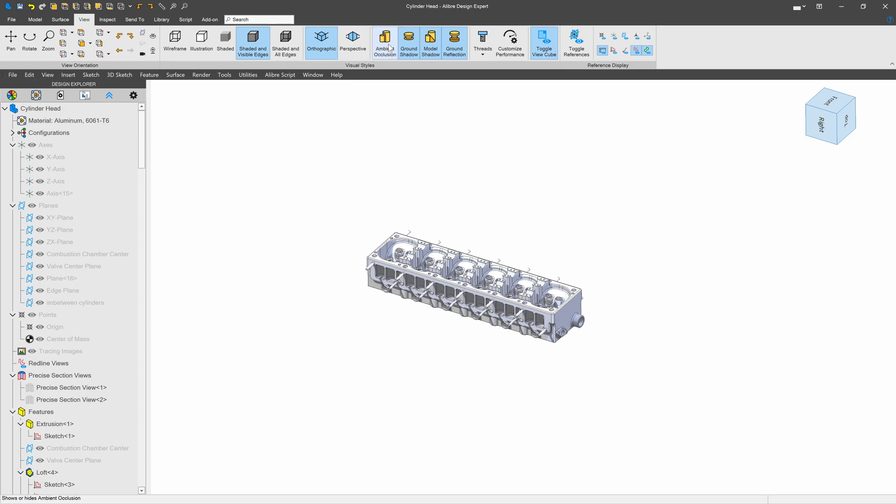
{"action": "left_click", "coordinate": [434, 52]}
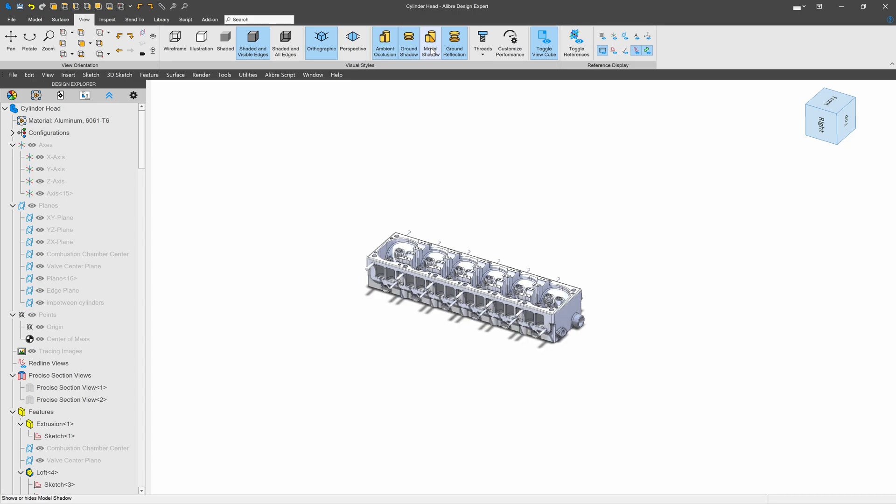
{"action": "left_click", "coordinate": [454, 49]}
{"action": "scroll", "coordinate": [507, 335], "scroll_direction": "up", "scroll_amount": 5}
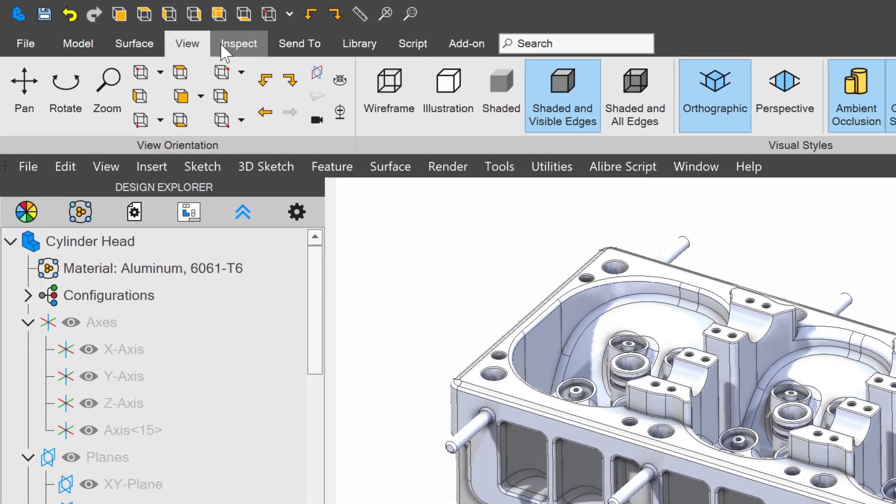
{"action": "left_click", "coordinate": [100, 20]}
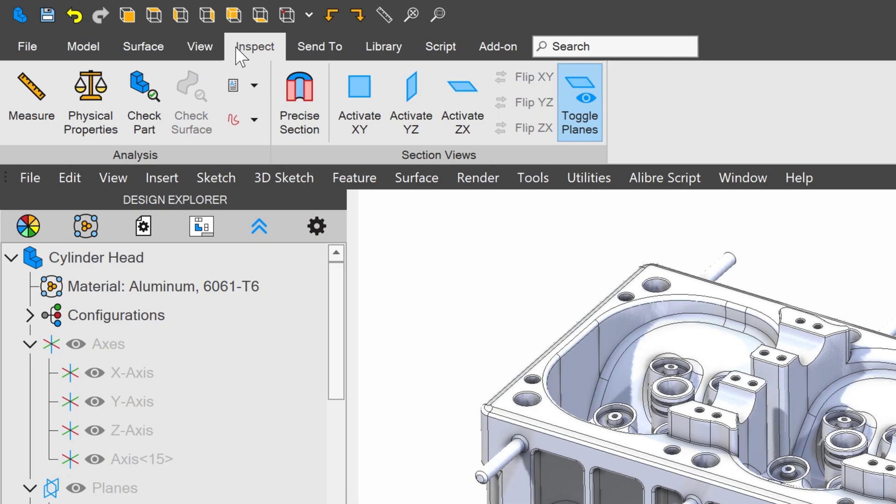
{"action": "left_click", "coordinate": [140, 105]}
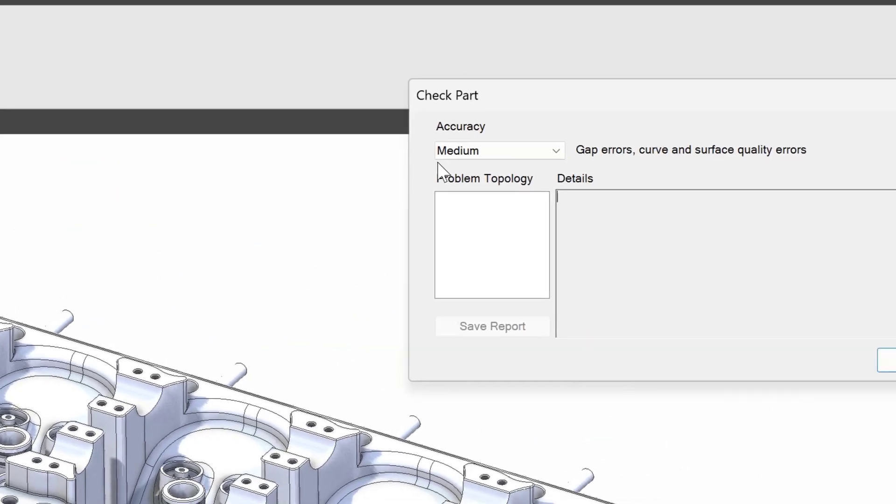
{"action": "left_click", "coordinate": [469, 151]}
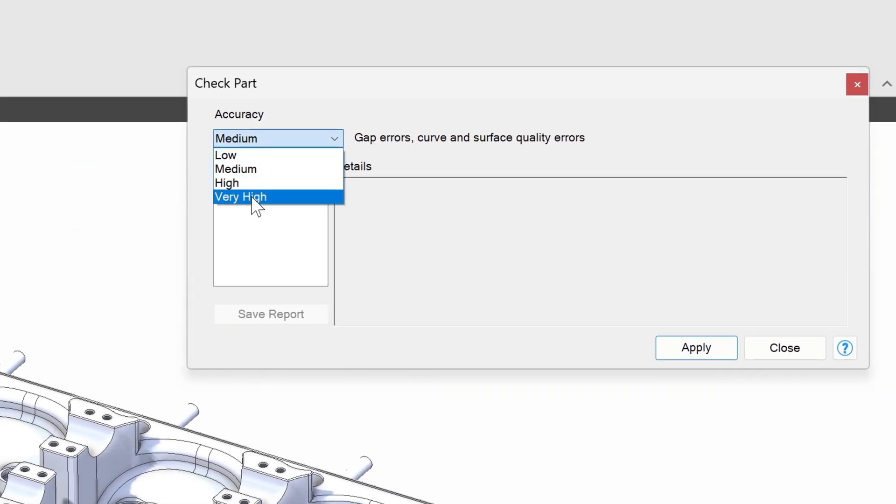
{"action": "left_click", "coordinate": [254, 197]}
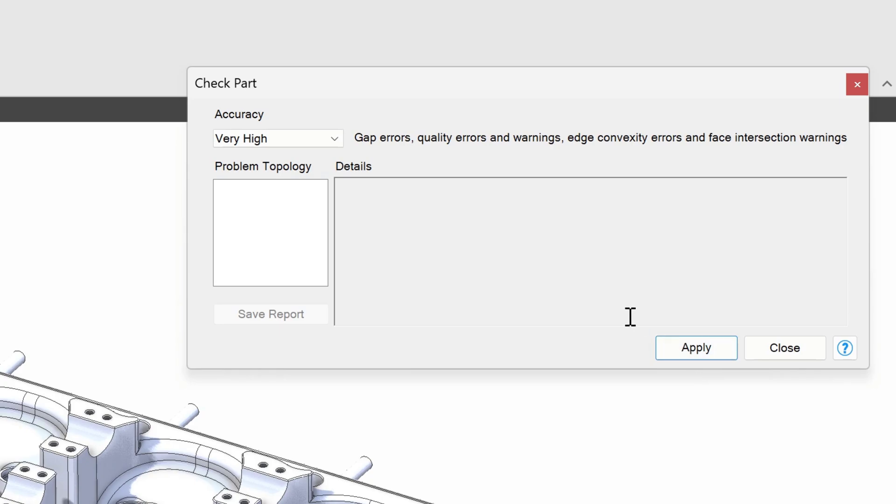
{"action": "left_click", "coordinate": [858, 85]}
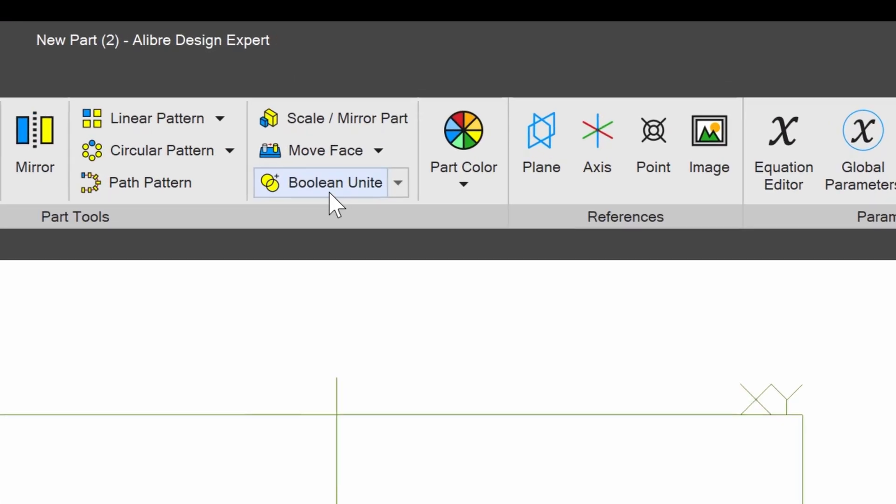
Start a Boolean Unite in New Part (2) and insert one Cylinder Head copy
{"action": "left_click", "coordinate": [330, 192]}
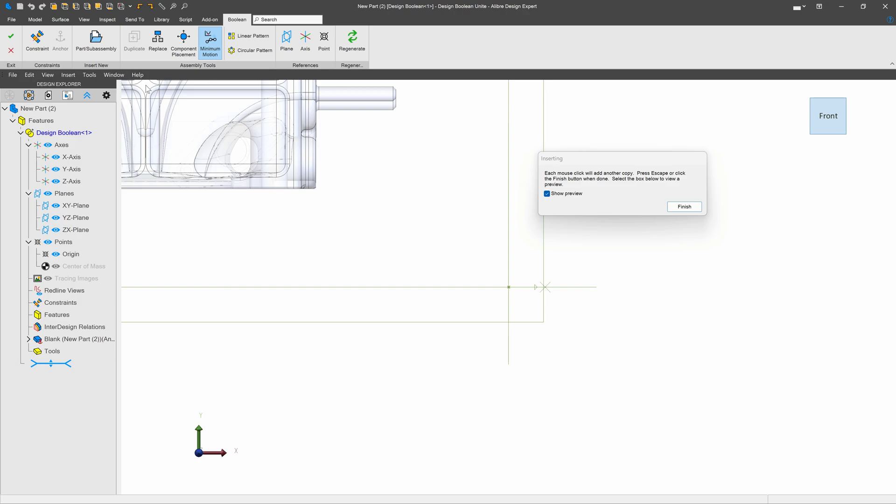
{"action": "left_click", "coordinate": [310, 164]}
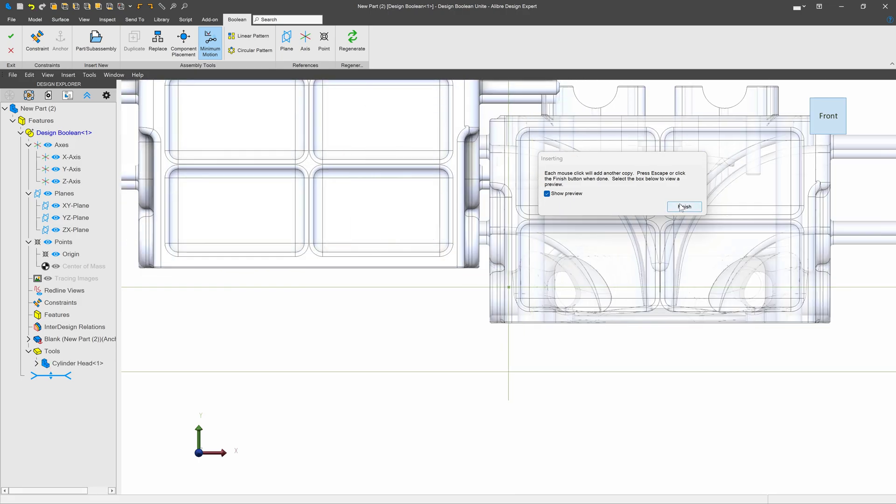
{"action": "left_click", "coordinate": [685, 207]}
{"action": "scroll", "coordinate": [513, 210], "scroll_direction": "down", "scroll_amount": 5}
{"action": "middle_click_drag", "start_coordinate": [466, 219], "coordinate": [409, 174]}
Show the reference planes and axes, turn to the head's top, and pick a plane
{"action": "right_click", "coordinate": [408, 173]}
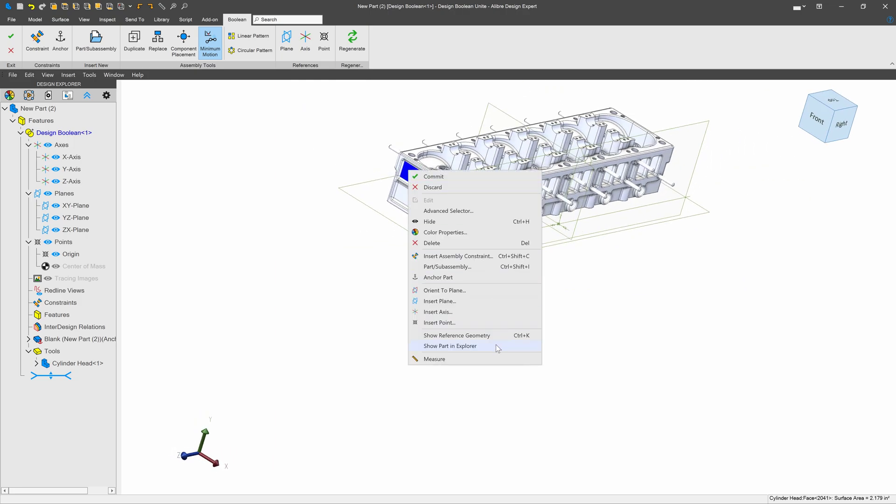
{"action": "left_click", "coordinate": [480, 339]}
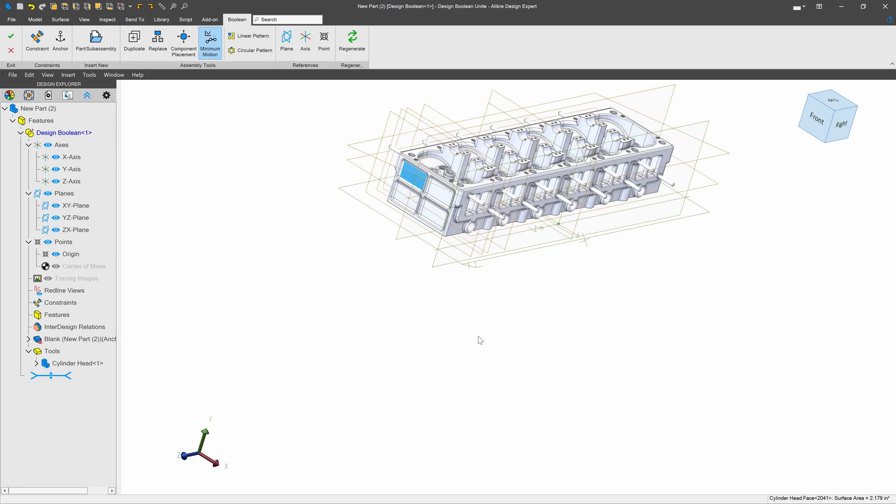
{"action": "mouse_move", "coordinate": [578, 336]}
{"action": "middle_mouse_down"}
{"action": "mouse_move", "coordinate": [566, 352]}
{"action": "mouse_move", "coordinate": [564, 338]}
{"action": "middle_mouse_up"}
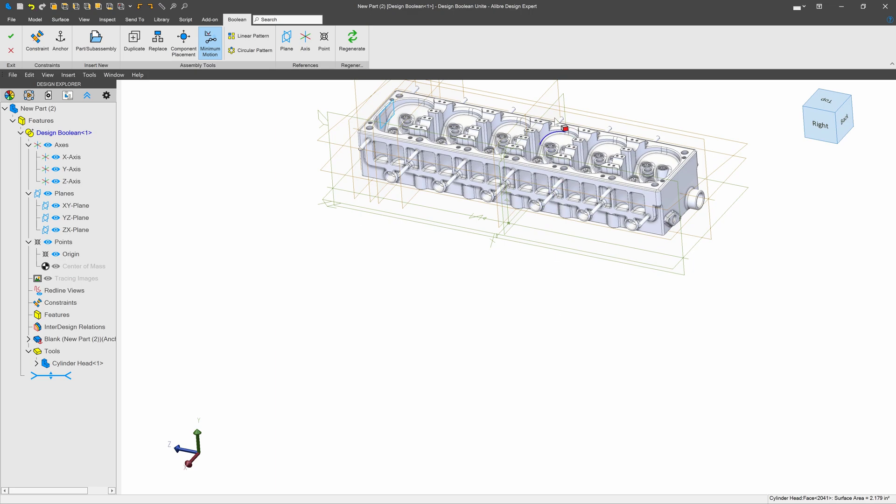
{"action": "left_click", "coordinate": [542, 99]}
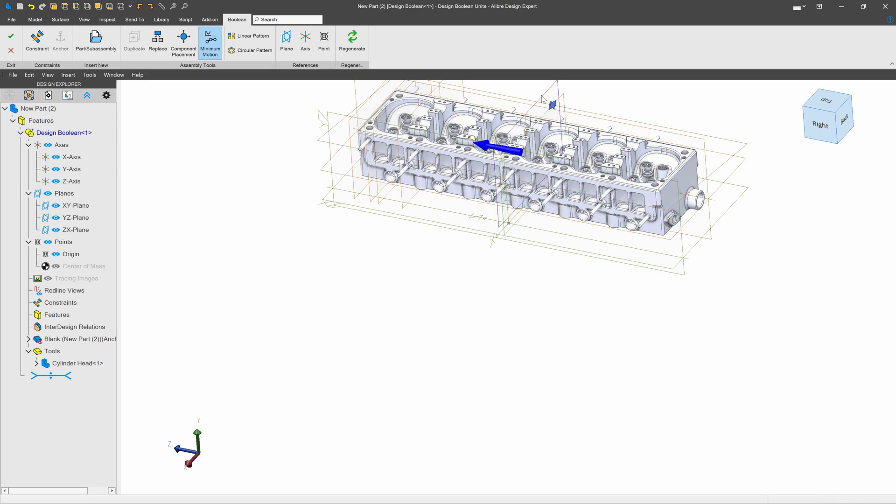
Add three coincident plane constraints (XY/YZ, YZ/ZX, ZX/XY), then close the Assembly Constraints dialog
{"action": "left_click", "coordinate": [42, 37]}
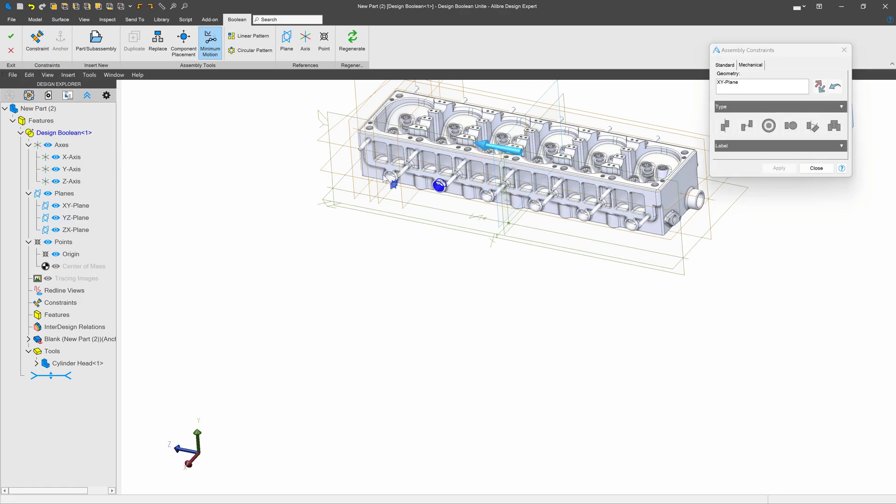
{"action": "left_click", "coordinate": [342, 116]}
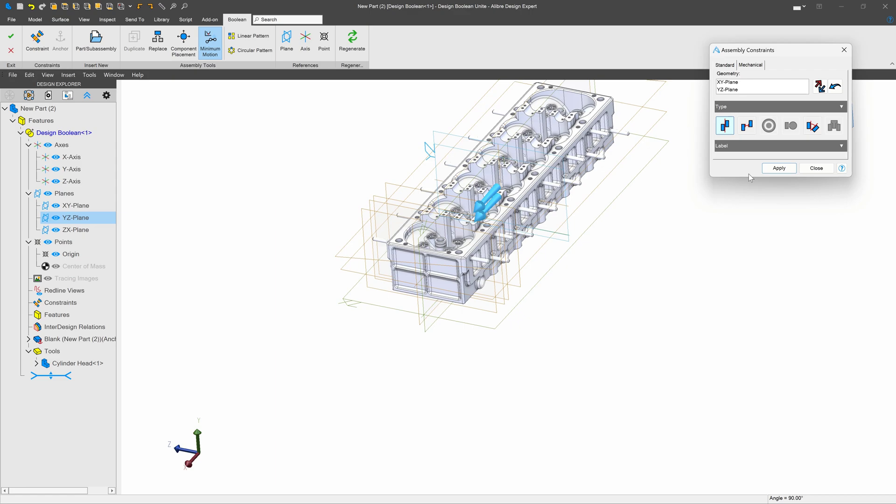
{"action": "left_click", "coordinate": [779, 169]}
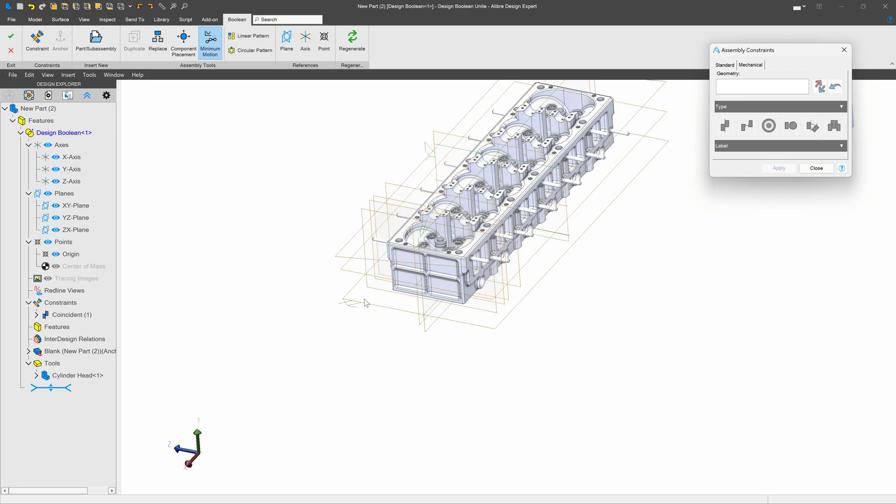
{"action": "left_click", "coordinate": [420, 314]}
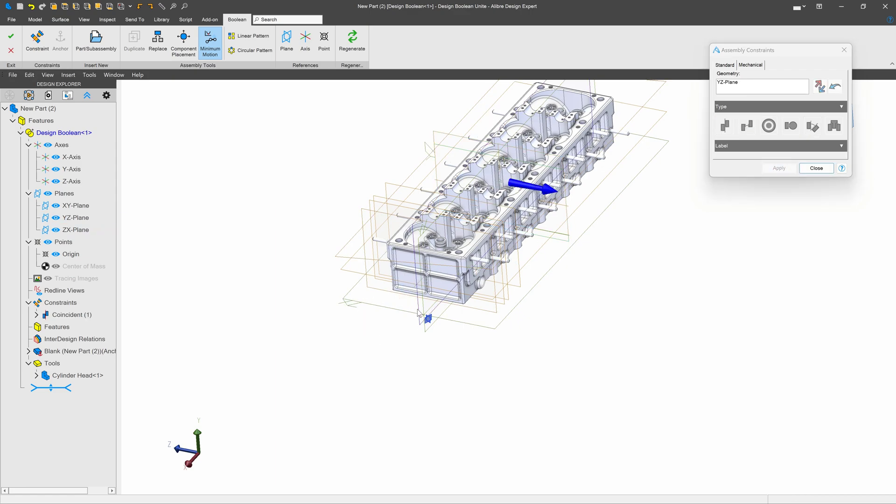
{"action": "left_click", "coordinate": [381, 311]}
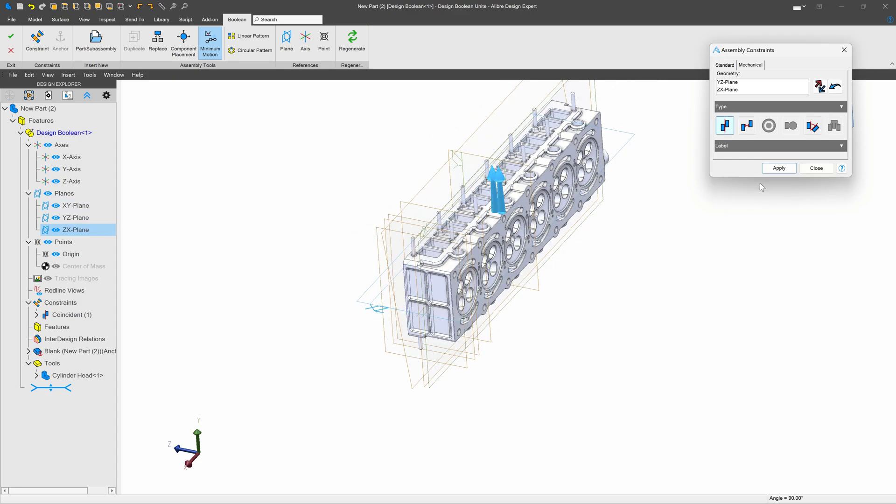
{"action": "left_click", "coordinate": [778, 168]}
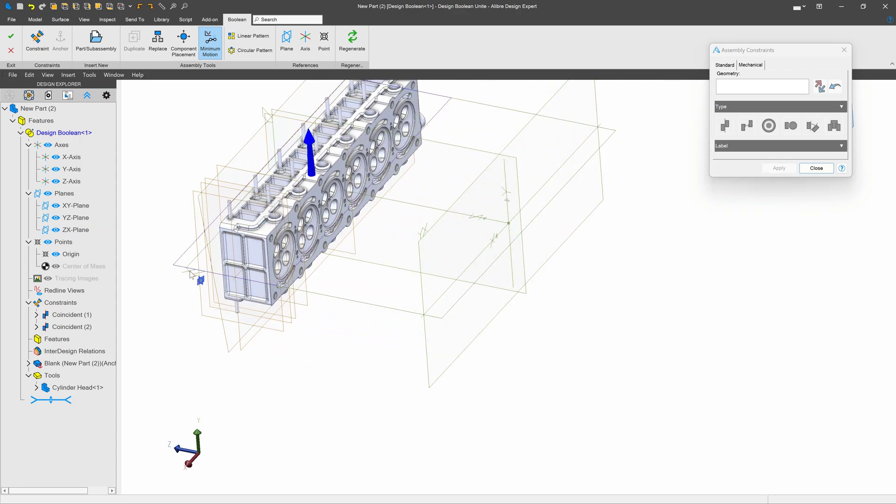
{"action": "scroll", "coordinate": [248, 411], "scroll_direction": "down", "scroll_amount": 2}
{"action": "scroll", "coordinate": [348, 160], "scroll_direction": "up", "scroll_amount": 2}
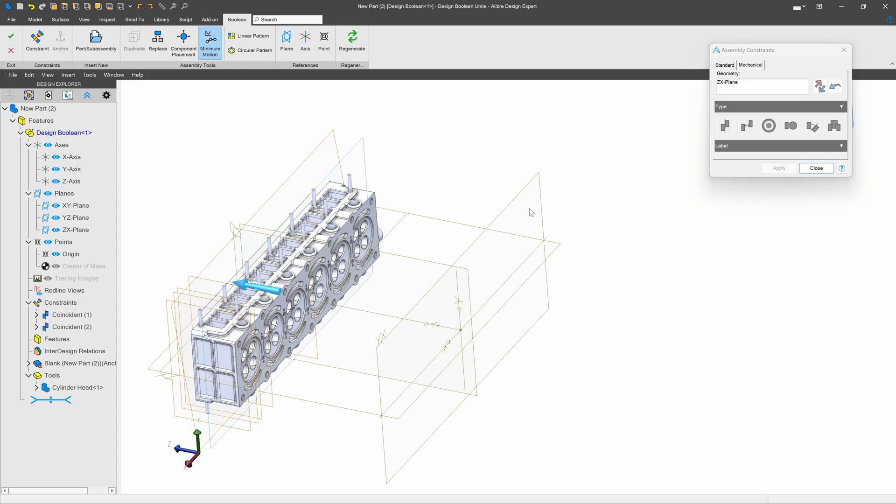
{"action": "left_click", "coordinate": [532, 193]}
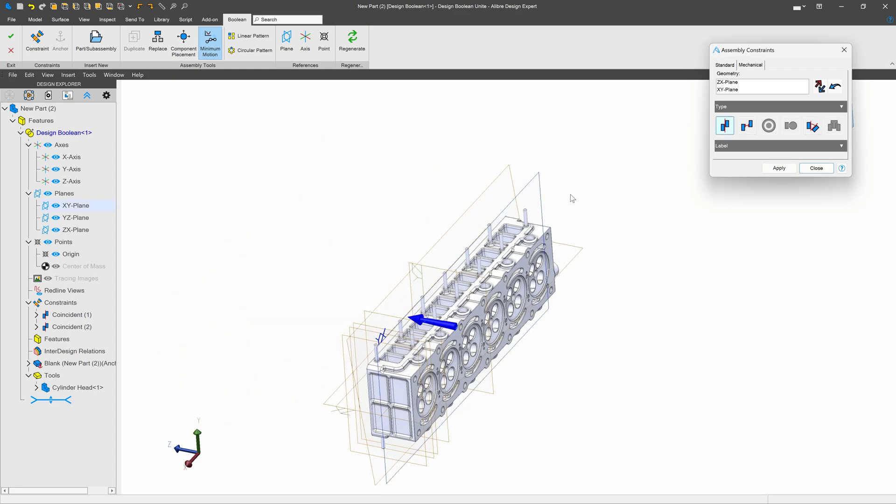
{"action": "left_click", "coordinate": [781, 168]}
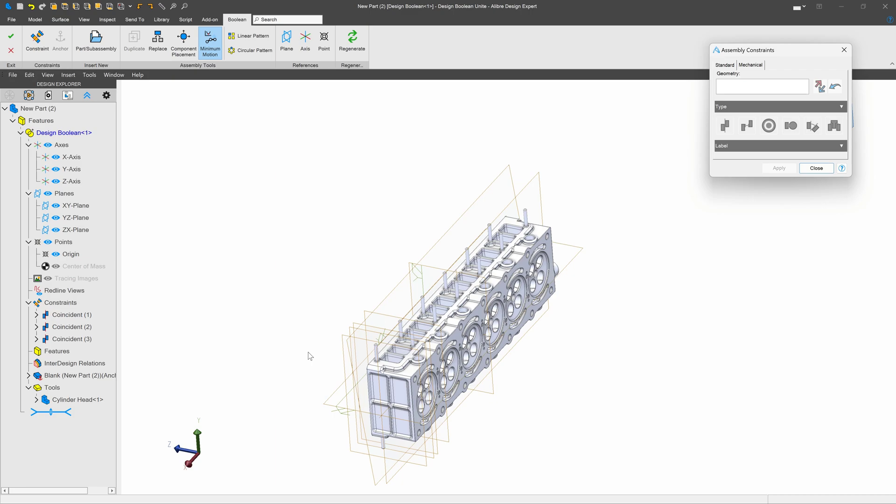
{"action": "left_click", "coordinate": [817, 168]}
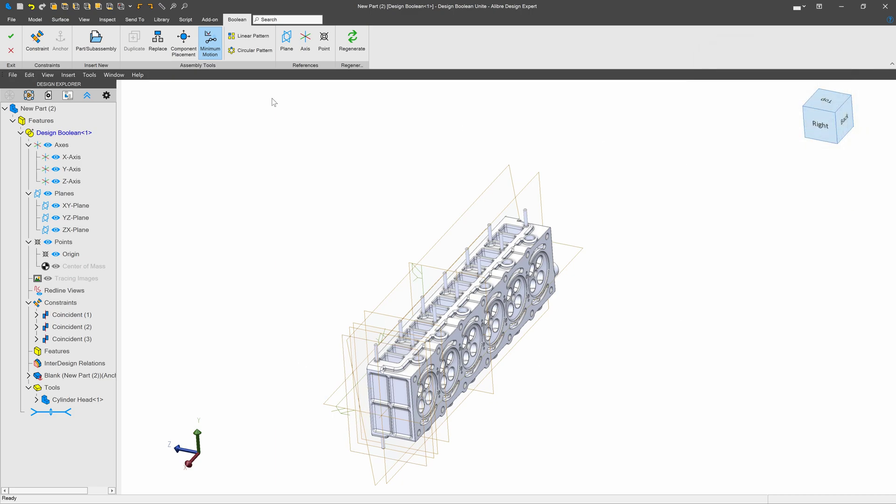
Finish Design Boolean<1> and orbit and zoom to inspect New Part (2)
{"action": "left_click", "coordinate": [10, 36]}
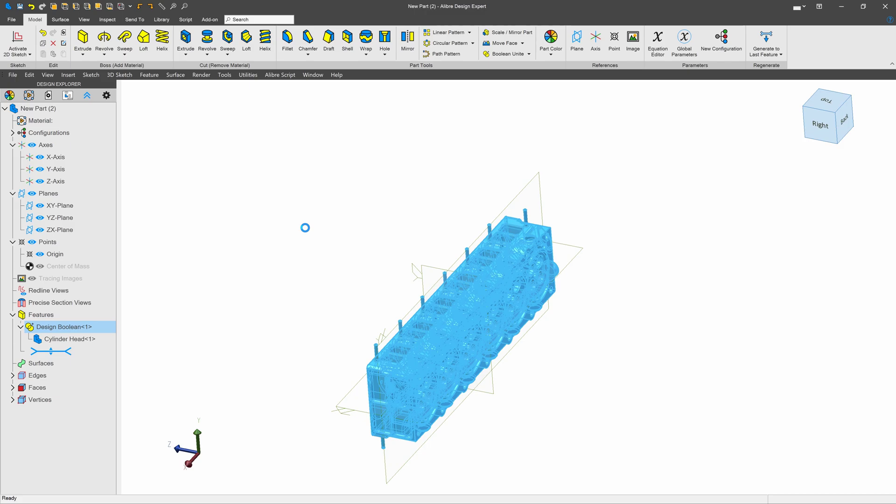
{"action": "left_click", "coordinate": [297, 272]}
{"action": "middle_click_drag", "start_coordinate": [297, 272], "coordinate": [196, 411]}
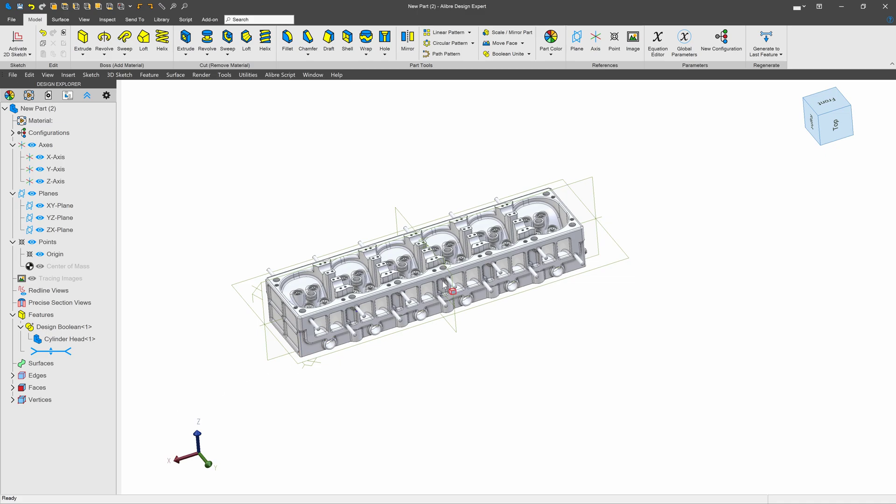
{"action": "scroll", "coordinate": [474, 239], "scroll_direction": "up", "scroll_amount": 3}
{"action": "scroll", "coordinate": [504, 250], "scroll_direction": "up", "scroll_amount": 3}
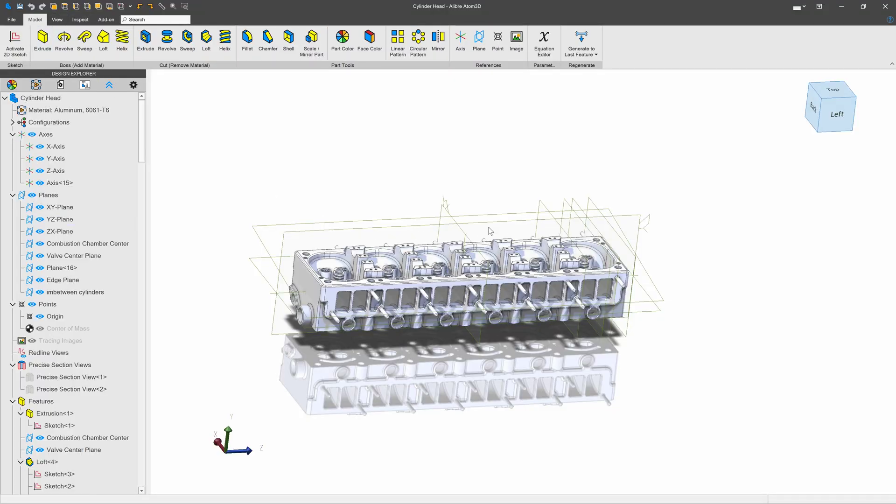
Create a new assembly from File > New to receive the cylinder head
{"action": "middle_click_drag", "start_coordinate": [483, 246], "coordinate": [238, 274]}
{"action": "left_click", "coordinate": [12, 20]}
{"action": "left_click", "coordinate": [22, 50]}
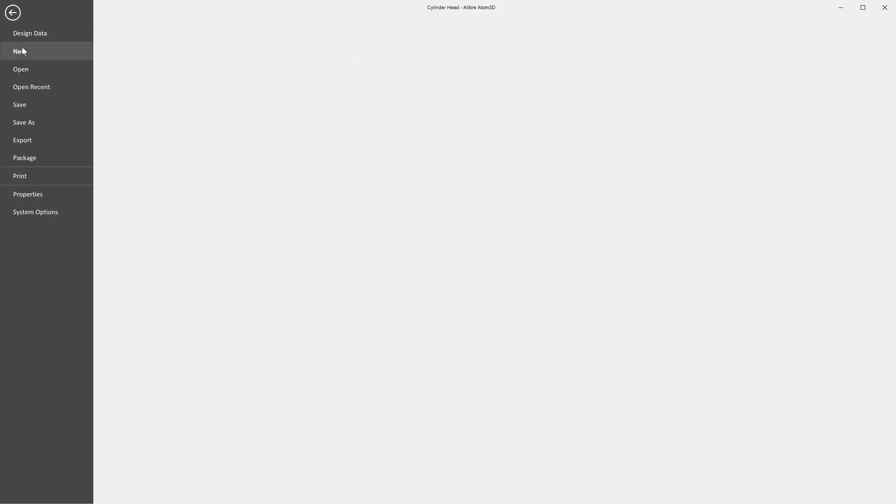
{"action": "key", "text": "Escape"}
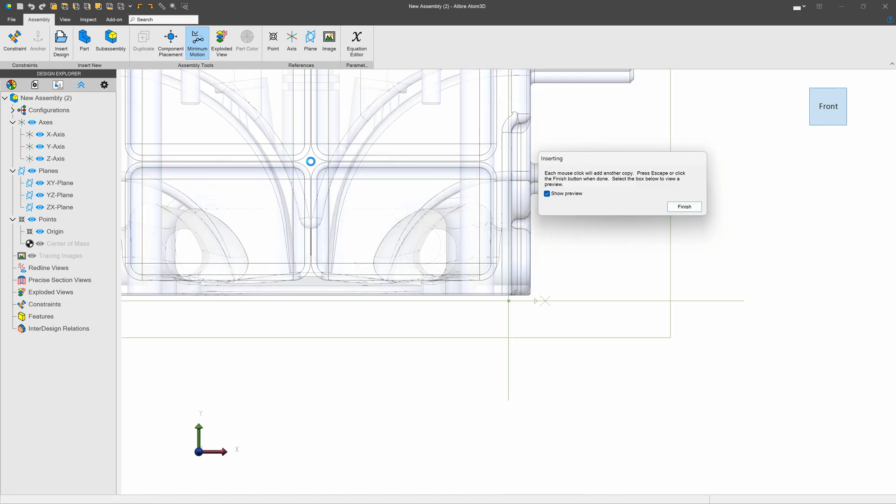
Place one Cylinder Head copy and mate a head face coincident with the XY-Plane
{"action": "left_click", "coordinate": [681, 206]}
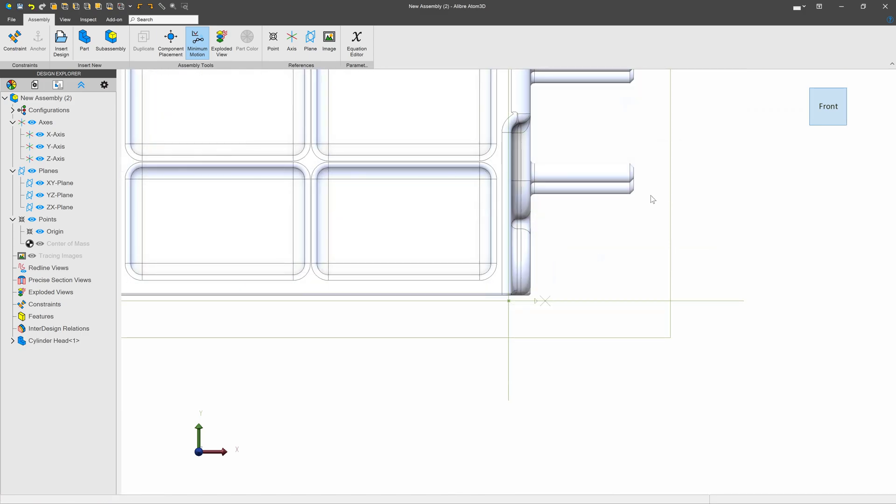
{"action": "left_click", "coordinate": [12, 39]}
{"action": "middle_click_drag", "start_coordinate": [448, 196], "coordinate": [468, 187]}
{"action": "left_click", "coordinate": [462, 252]}
{"action": "scroll", "coordinate": [462, 251], "scroll_direction": "down", "scroll_amount": 5}
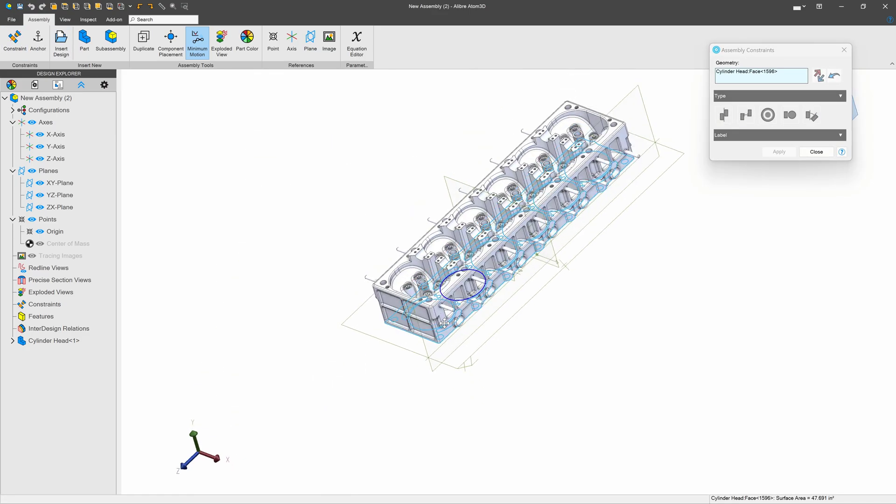
{"action": "left_click", "coordinate": [468, 187]}
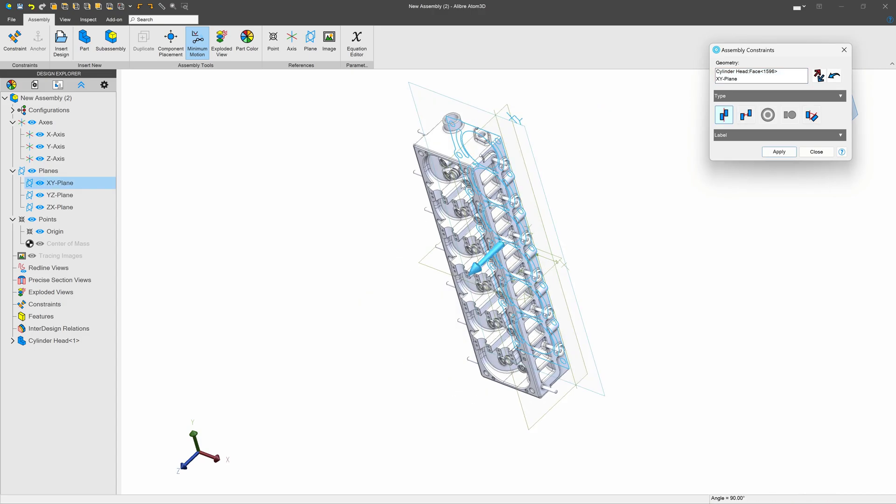
{"action": "left_click", "coordinate": [767, 151]}
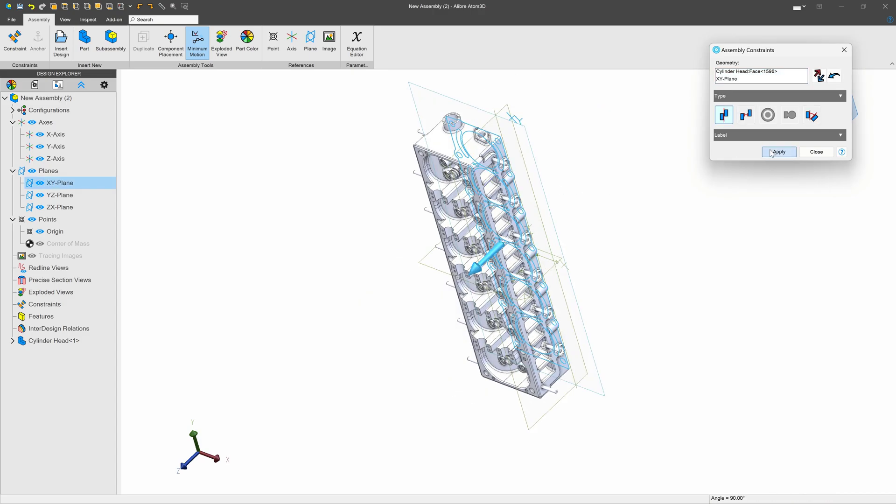
Add coincident YZ/ZX and XY/YZ plane constraints, close the dialog, and hide reference geometry
{"action": "left_click", "coordinate": [476, 163]}
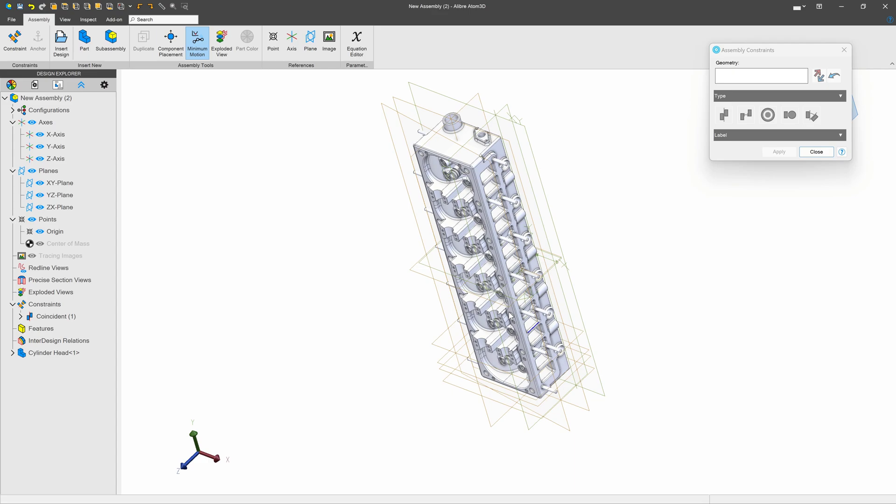
{"action": "left_click", "coordinate": [547, 240]}
{"action": "key", "text": "Return"}
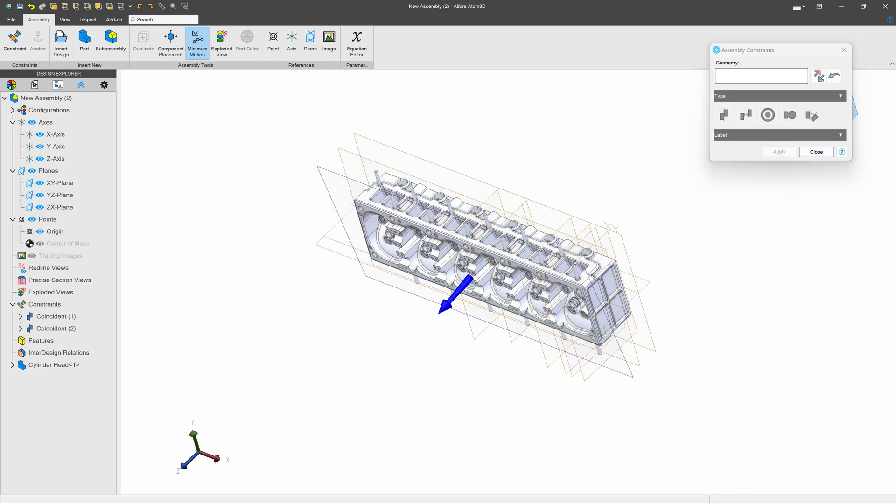
{"action": "left_click", "coordinate": [537, 280]}
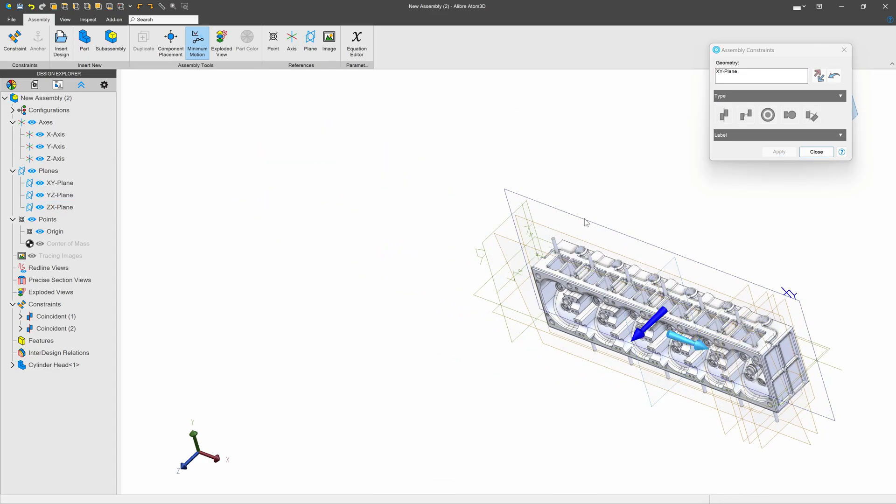
{"action": "left_click", "coordinate": [507, 227]}
{"action": "key", "text": "Return"}
{"action": "key", "text": "Escape"}
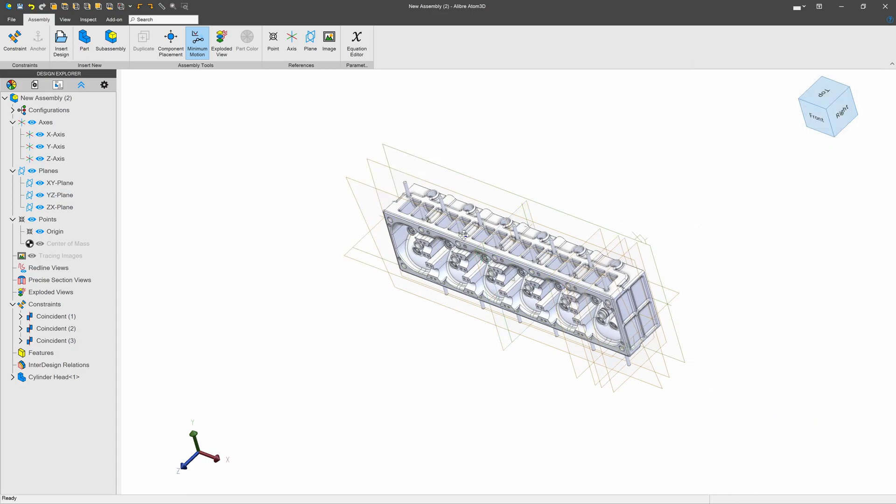
{"action": "key", "text": "ctrl+shift+h"}
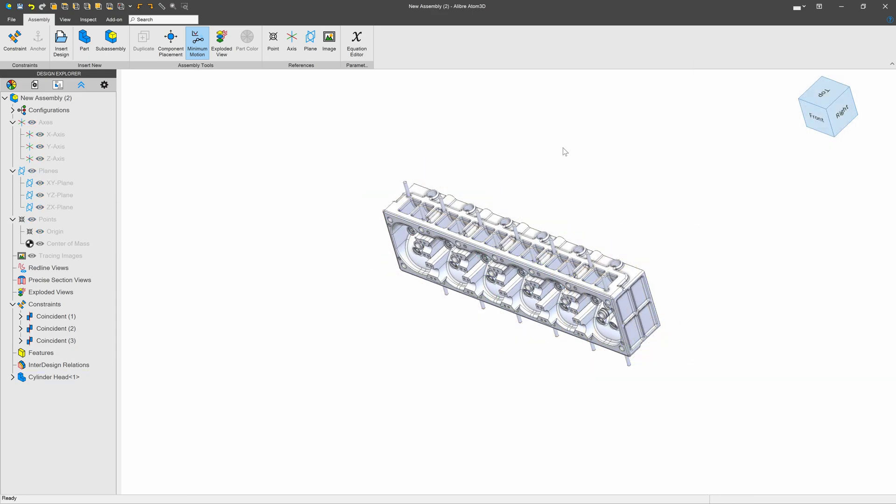
{"action": "middle_click_drag", "start_coordinate": [489, 223], "coordinate": [495, 190]}
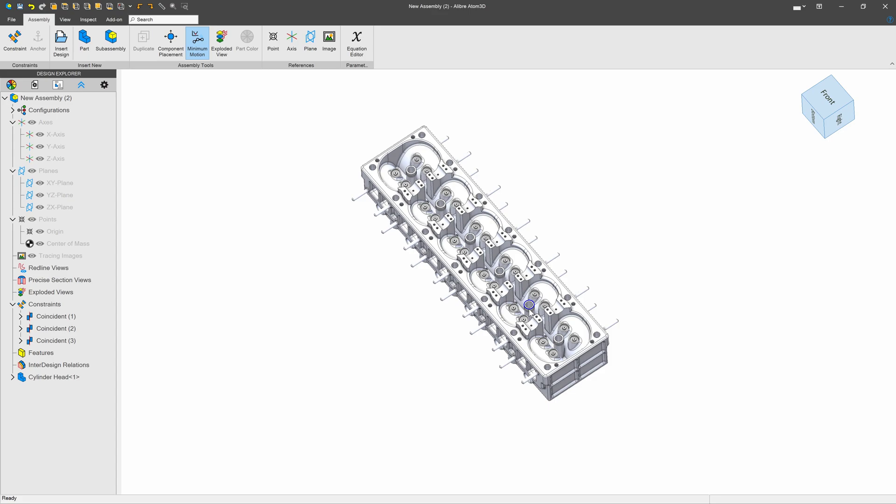
{"action": "scroll", "coordinate": [569, 269], "scroll_direction": "up", "scroll_amount": 2}
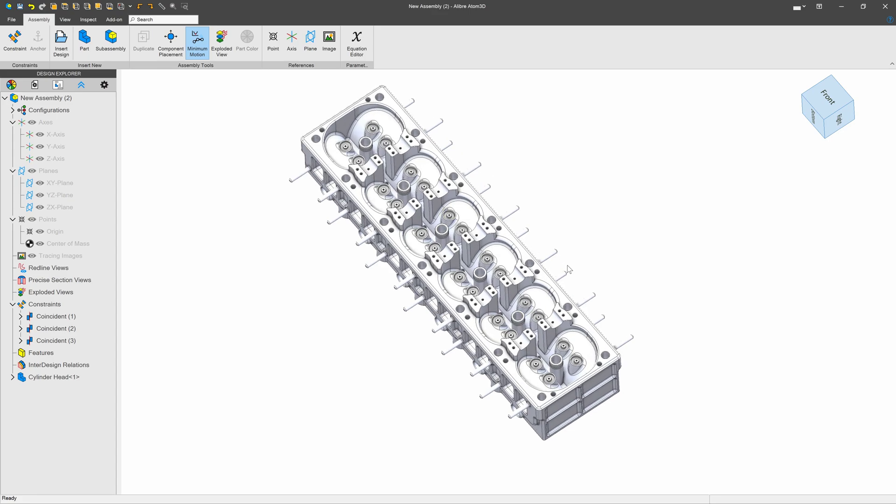